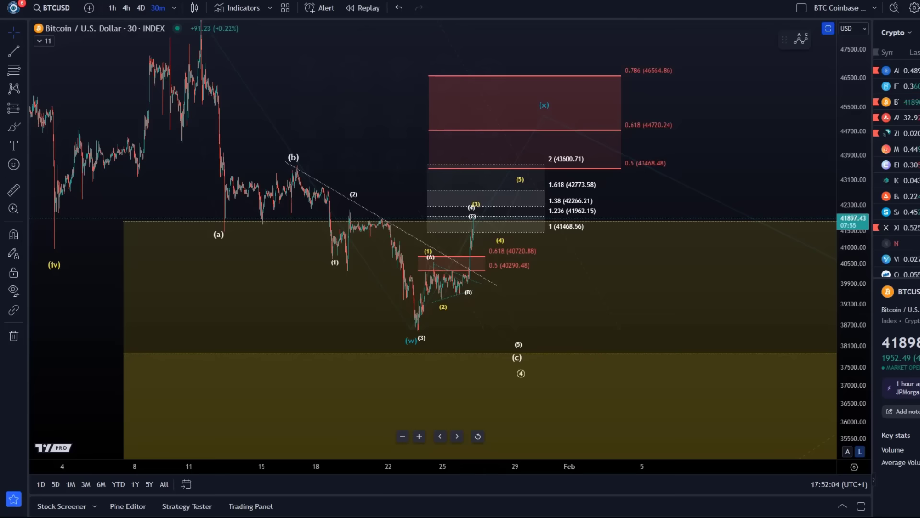
# - Zoom the chart in on the recent BTCUSD rally and its Fibonacci extension levels
pyautogui.hscroll(3, 612, 265)
pyautogui.hscroll(-1, 671, 292)
pyautogui.scroll(2, 735, 287)
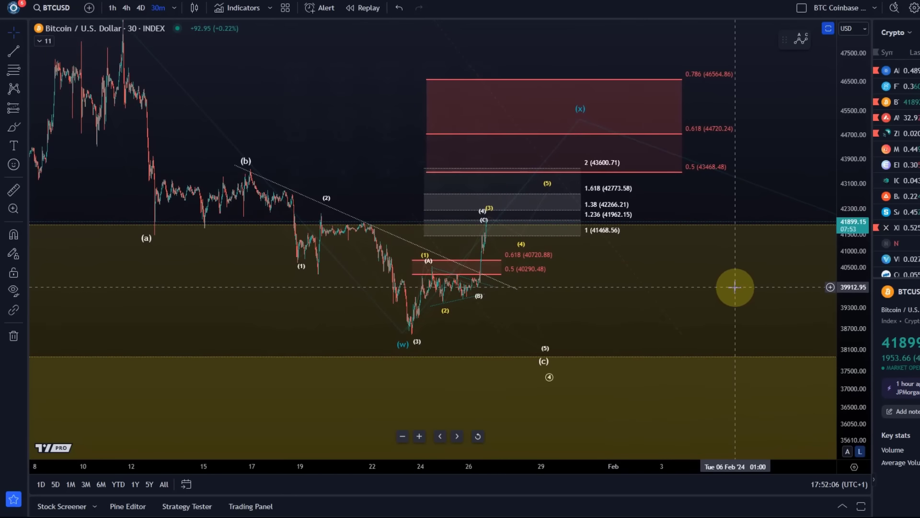
# - Stretch the price scale and settle the wave (3) and (4)/(C) points at the peak below 1.236 (41962.15)
pyautogui.moveTo(844, 287); pyautogui.dragTo(847, 261)
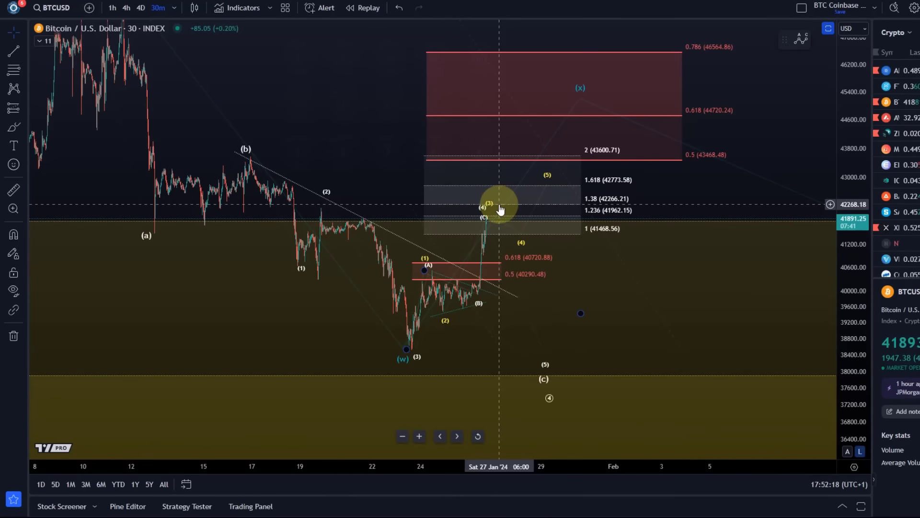
pyautogui.moveTo(493, 210); pyautogui.dragTo(495, 203)
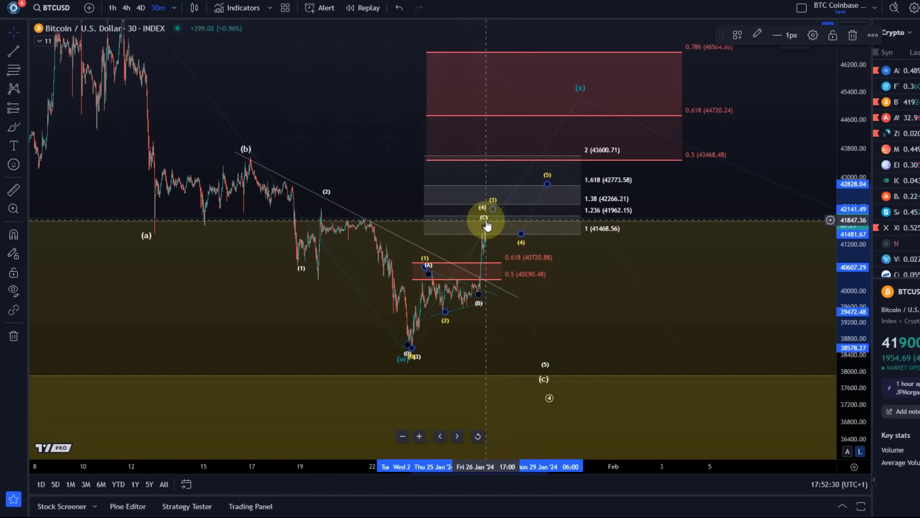
pyautogui.moveTo(482, 215); pyautogui.dragTo(472, 222)
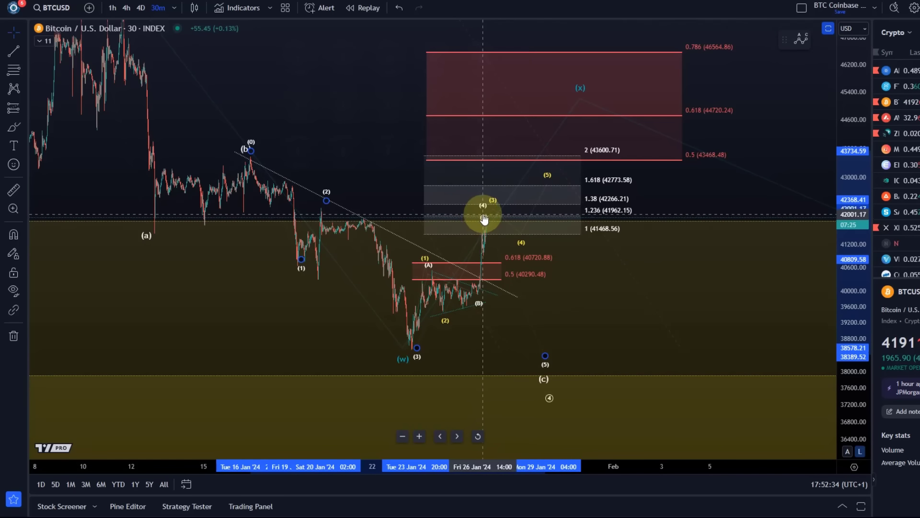
pyautogui.moveTo(485, 220)
pyautogui.mouseDown()
pyautogui.moveTo(372, 195)
pyautogui.moveTo(485, 208)
pyautogui.mouseUp()
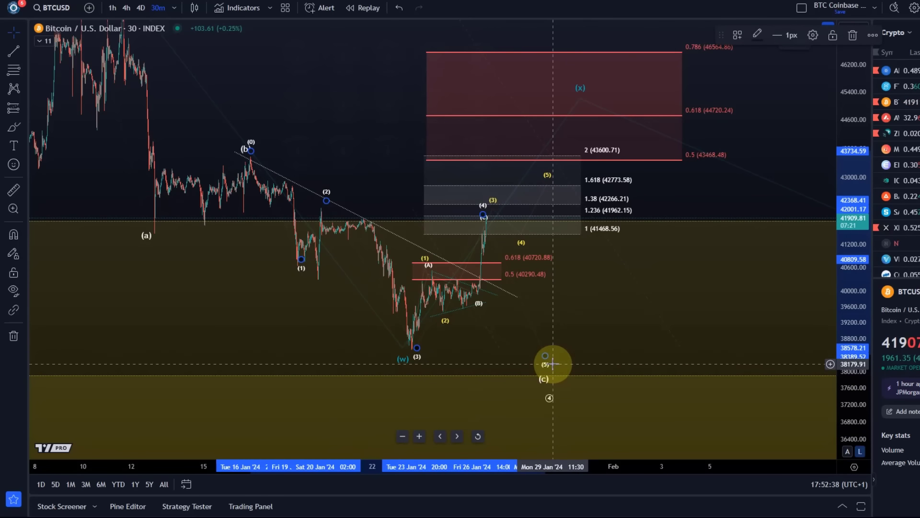
pyautogui.click(624, 314)
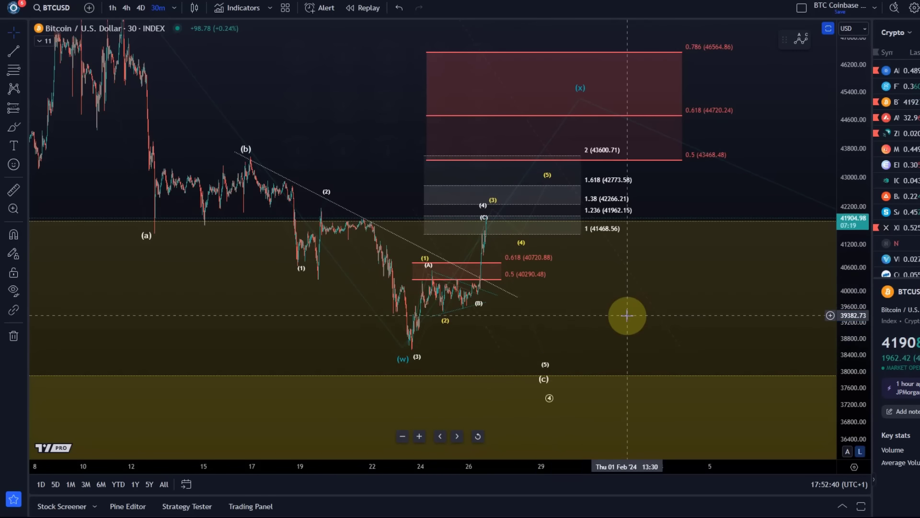
pyautogui.click(482, 209)
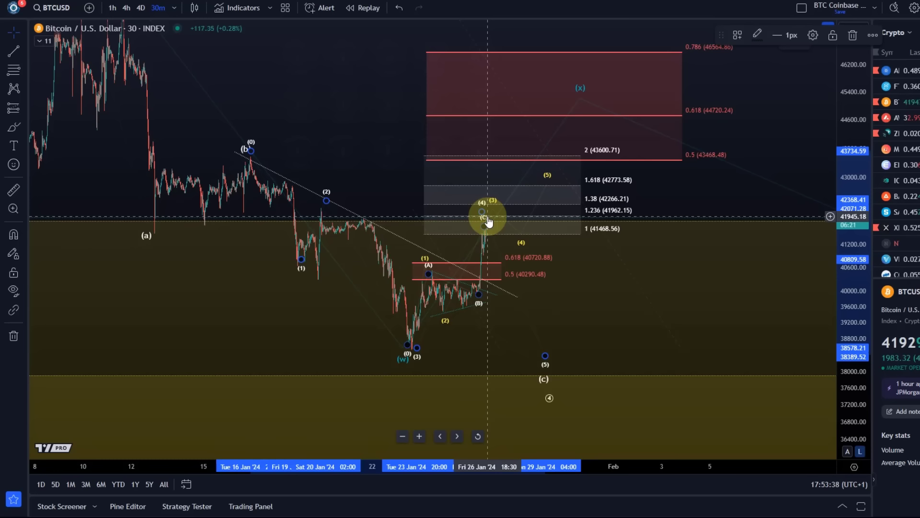
pyautogui.click(400, 328)
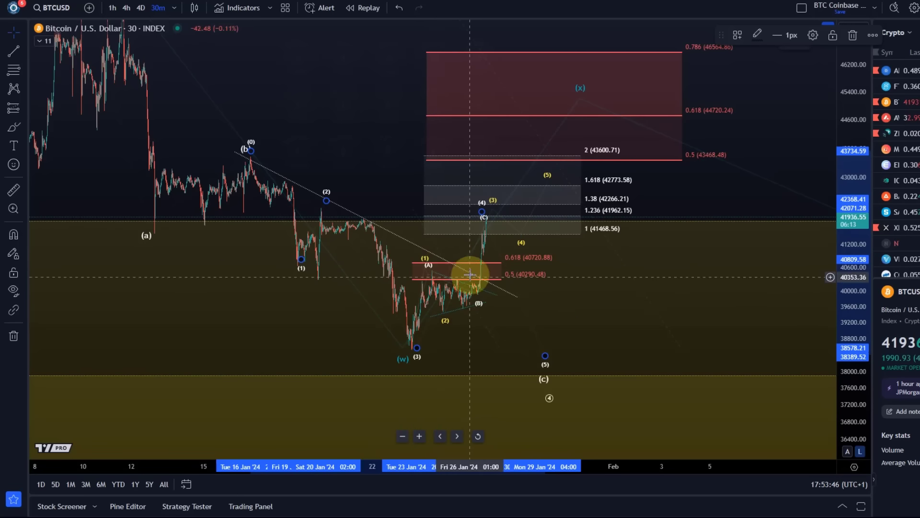
pyautogui.click(522, 236)
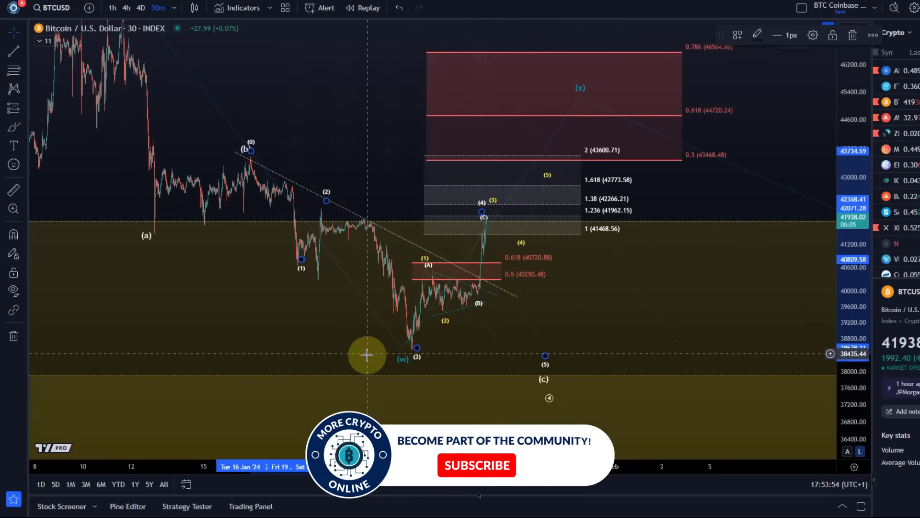
pyautogui.click(485, 220)
pyautogui.click(578, 98)
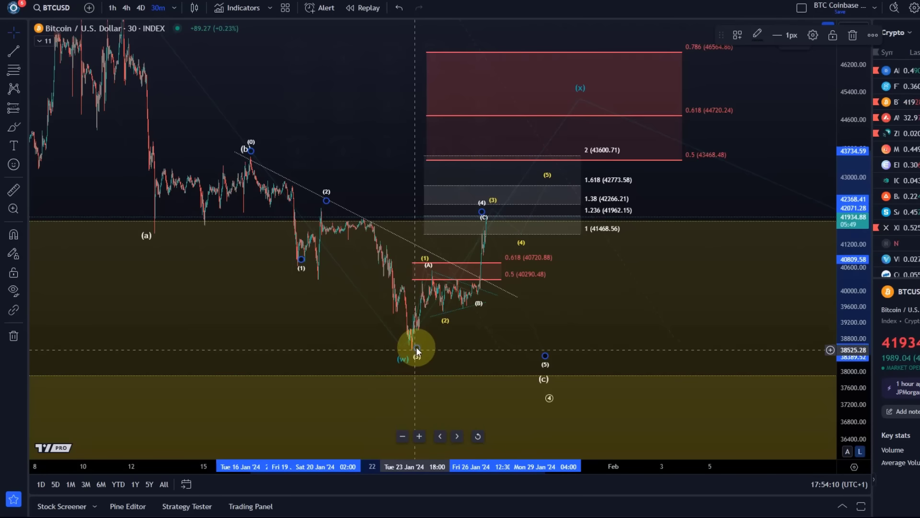
# - Delete the small red 0.618/0.5 Fibonacci retracement near the (1)/(A) labels
pyautogui.click(538, 279)
pyautogui.press('Delete')
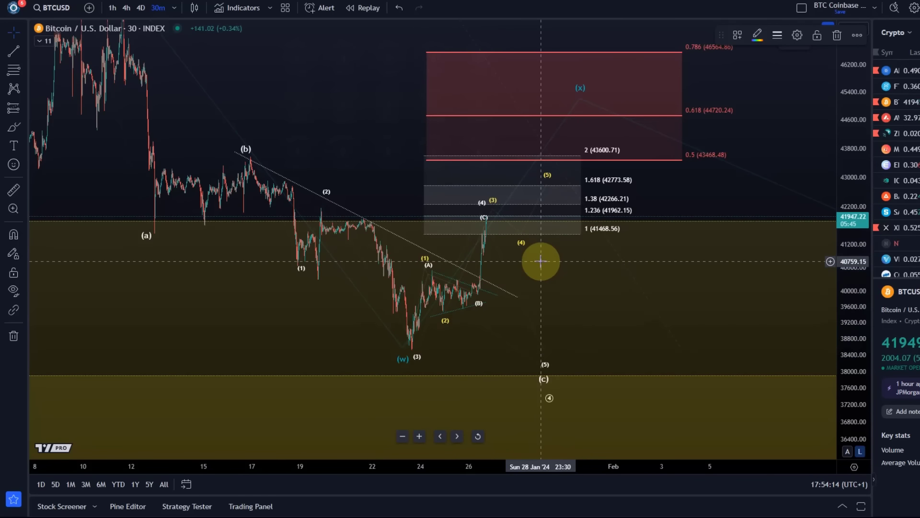
pyautogui.moveTo(541, 261); pyautogui.dragTo(452, 300)
# - Check the triangle near (B) and the (b) and (2)-(B) trendlines, leaving them unchanged
pyautogui.click(424, 297)
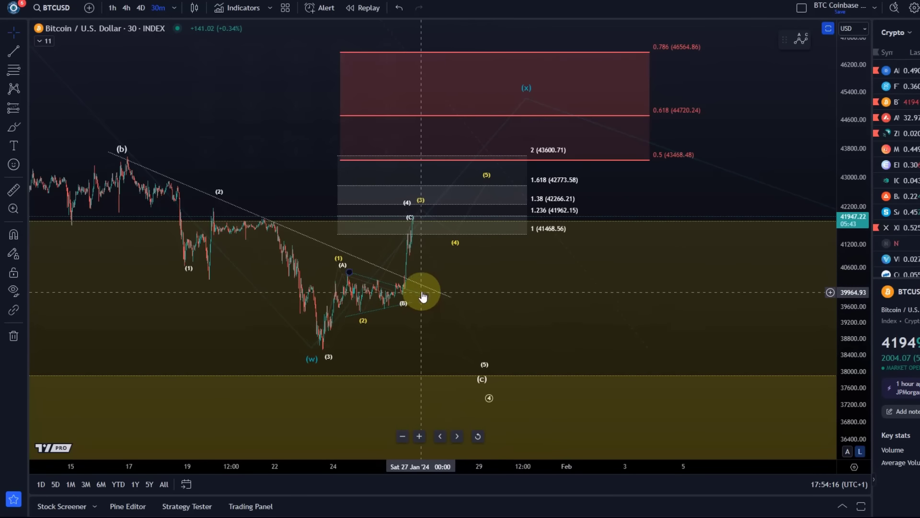
pyautogui.click(425, 297)
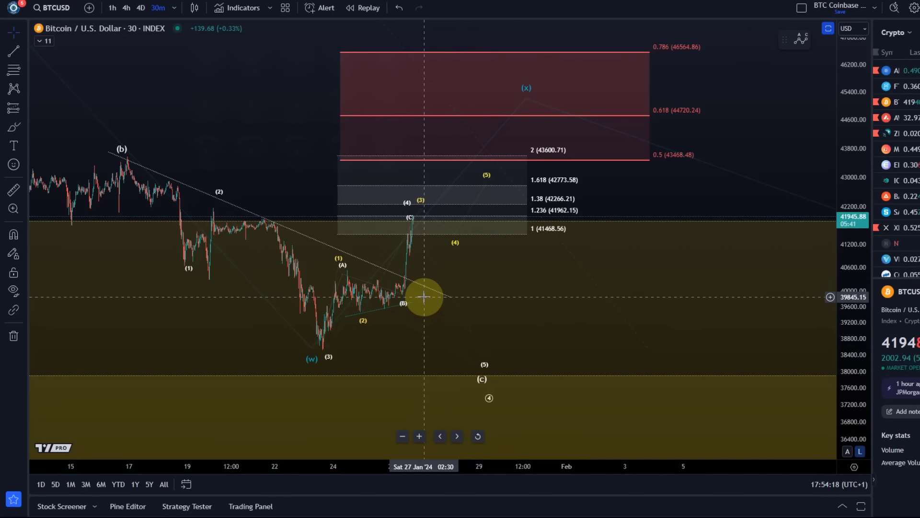
pyautogui.click(446, 299)
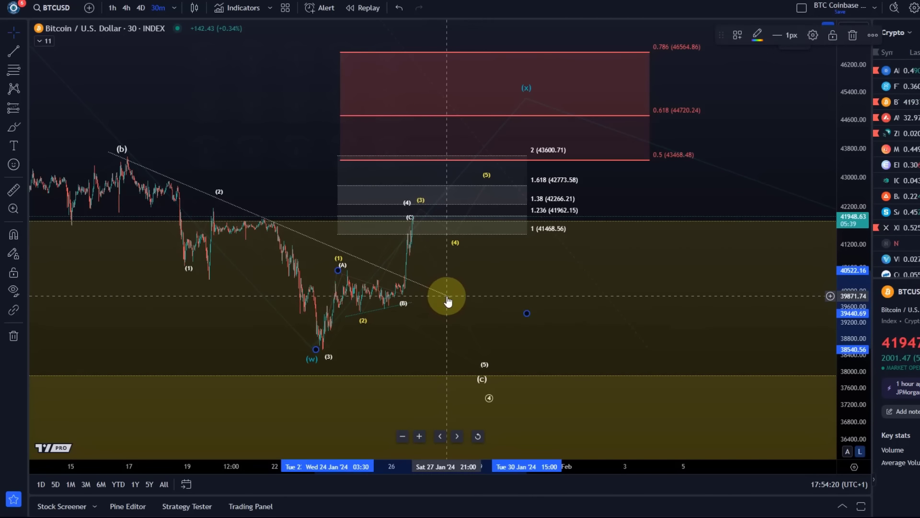
pyautogui.click(426, 285)
pyautogui.press('Escape')
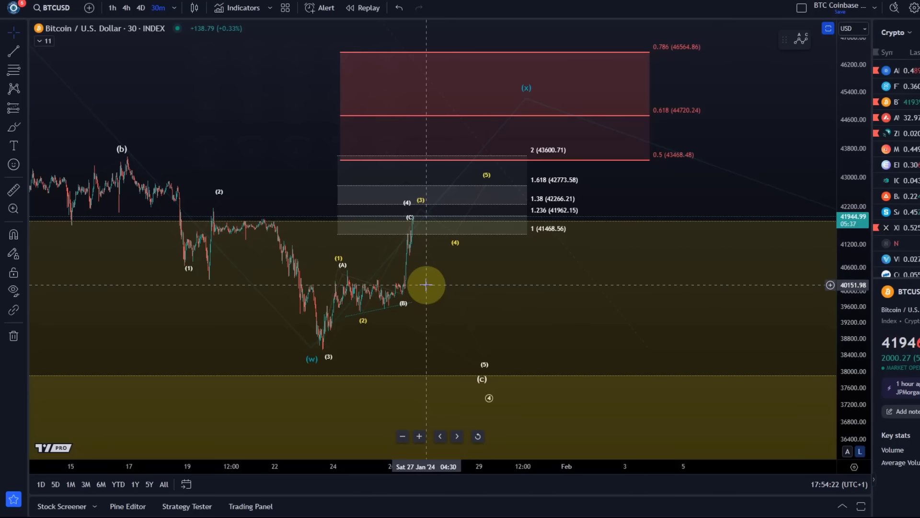
pyautogui.click(378, 314)
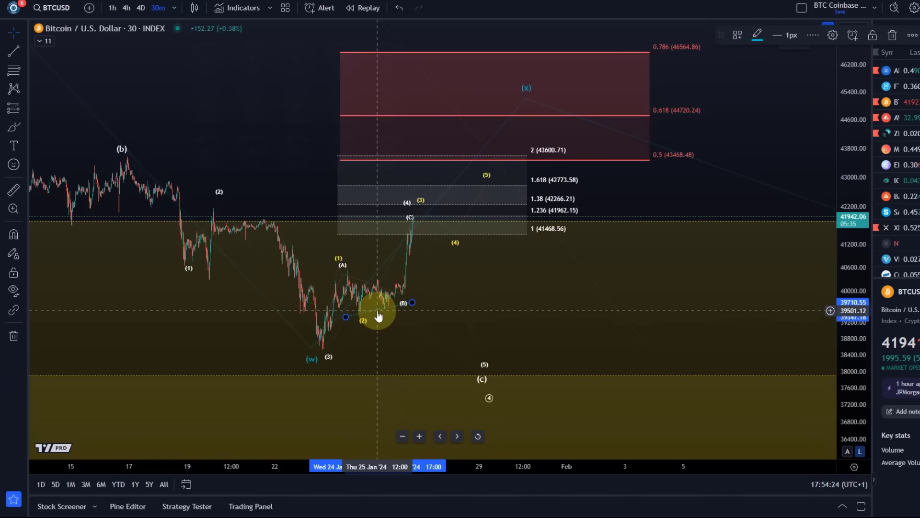
pyautogui.press('Escape')
# - Zoom and pan onto the final rally, stretching the price scale over the 1 to 1.618 levels
pyautogui.scroll(3, 377, 310)
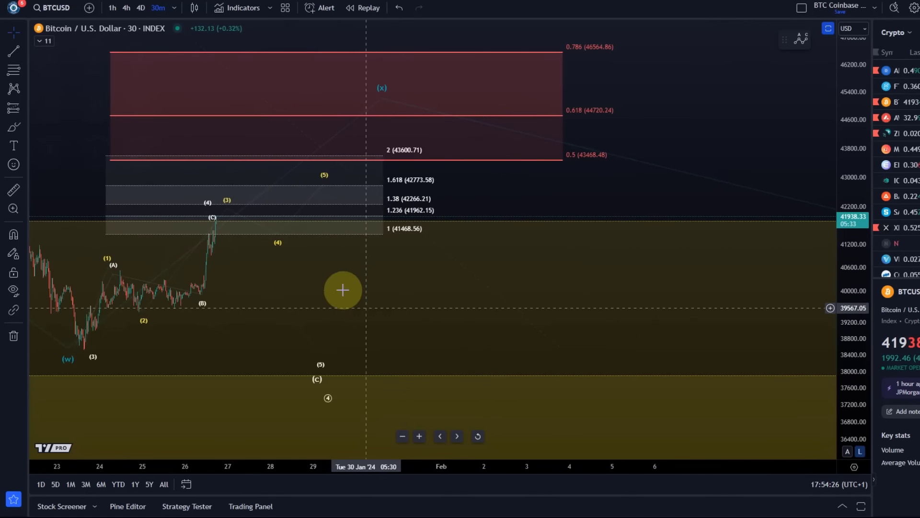
pyautogui.moveTo(339, 289); pyautogui.dragTo(668, 273)
pyautogui.scroll(3, 836, 226)
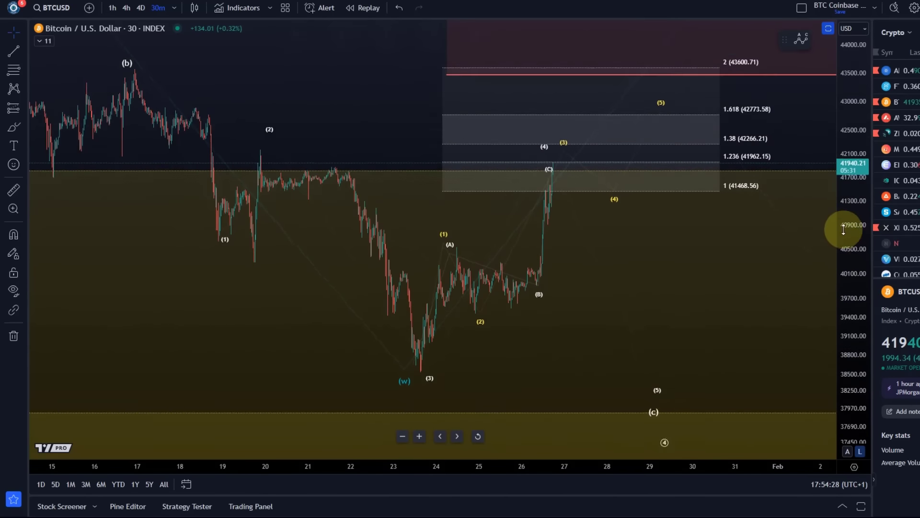
pyautogui.scroll(3, 626, 303)
pyautogui.moveTo(585, 291); pyautogui.dragTo(564, 304)
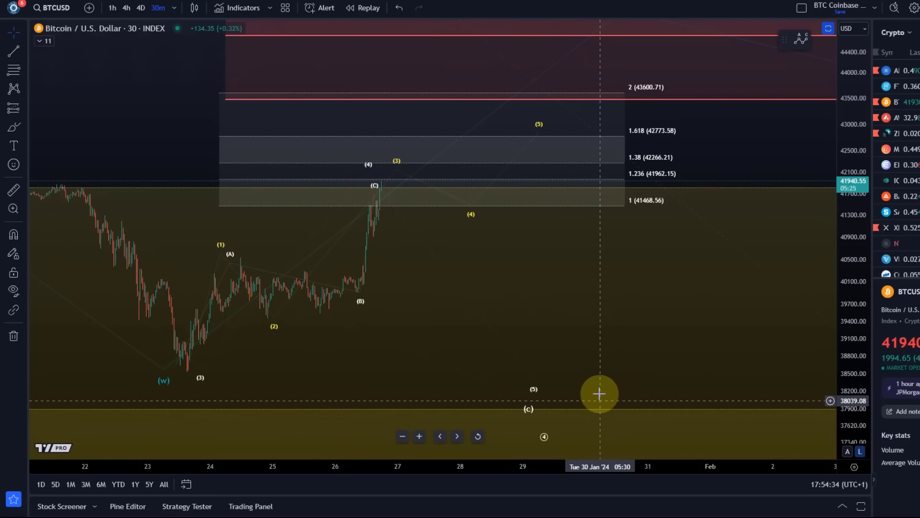
pyautogui.scroll(-2, 533, 354)
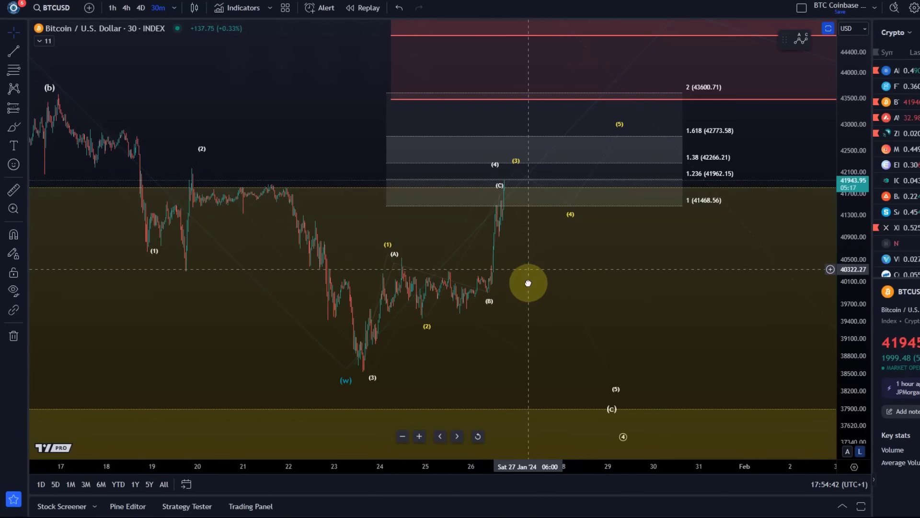
pyautogui.scroll(3, 528, 283)
pyautogui.scroll(1, 442, 300)
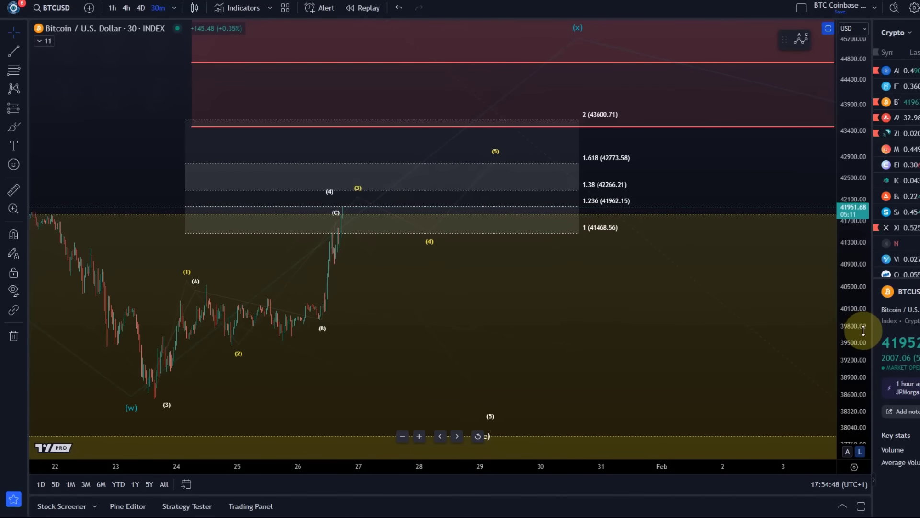
pyautogui.moveTo(867, 340); pyautogui.dragTo(855, 261)
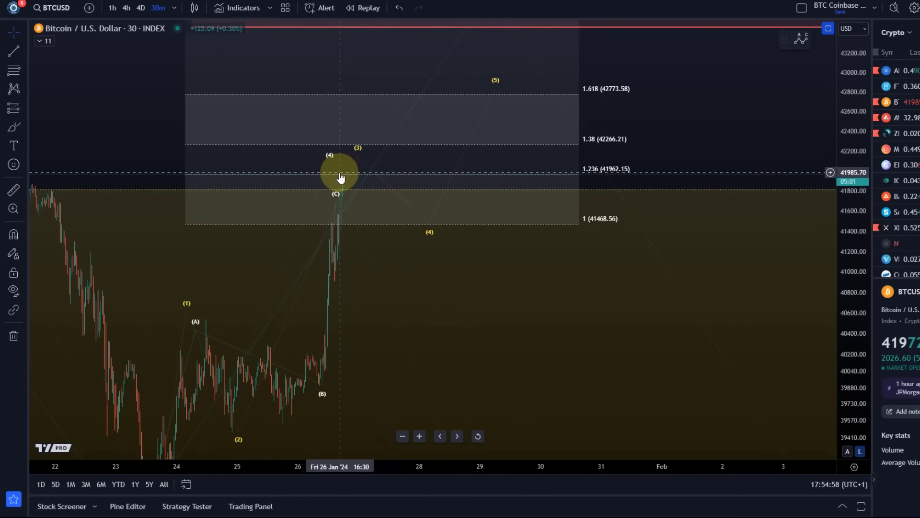
# - Move the wave points: (C) onto the latest high, (3) toward 1.38, (4) near 41468.56
pyautogui.moveTo(358, 155); pyautogui.dragTo(344, 165)
pyautogui.hotkey('ctrl', 'z')
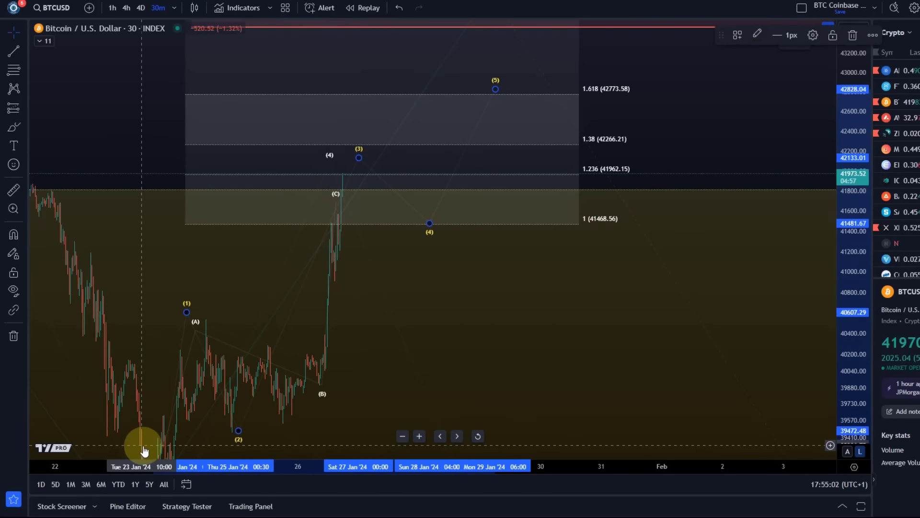
pyautogui.click(331, 165)
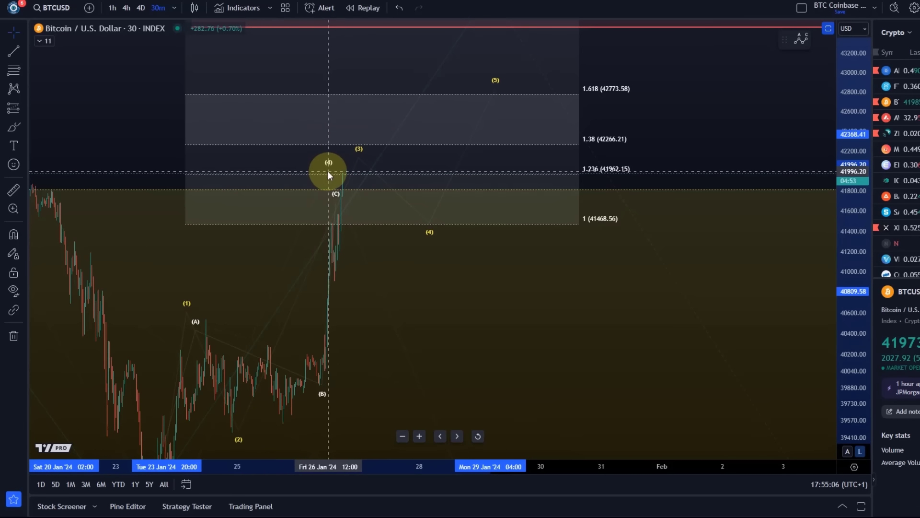
pyautogui.click(329, 175)
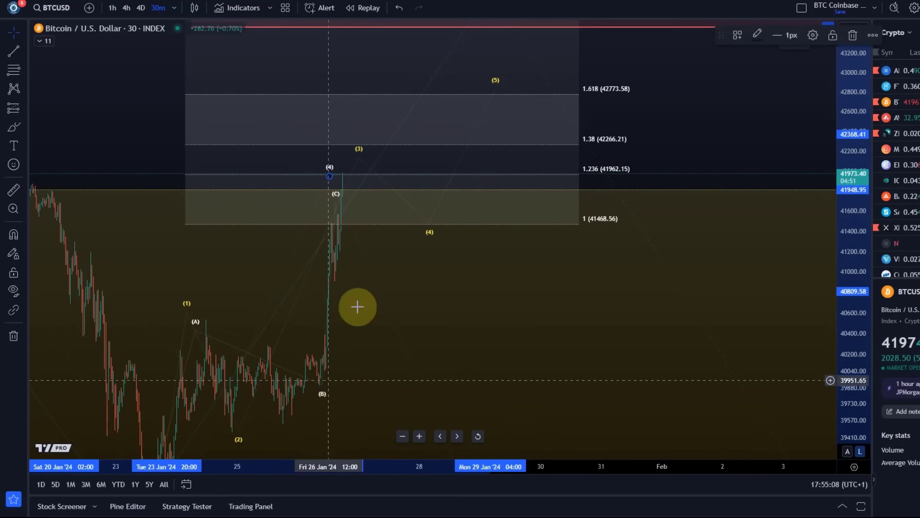
pyautogui.moveTo(337, 202); pyautogui.dragTo(341, 172)
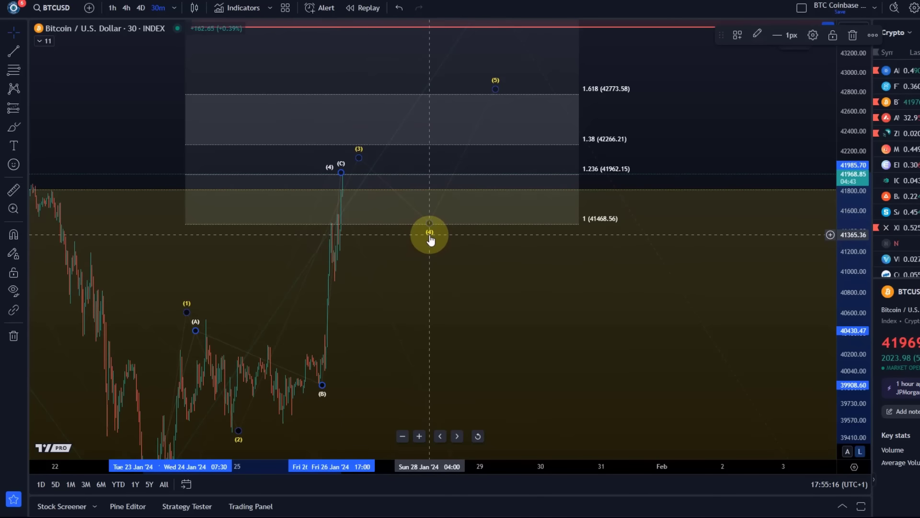
pyautogui.moveTo(430, 235)
pyautogui.mouseDown()
pyautogui.moveTo(444, 239)
pyautogui.moveTo(437, 246)
pyautogui.moveTo(435, 231)
pyautogui.mouseUp()
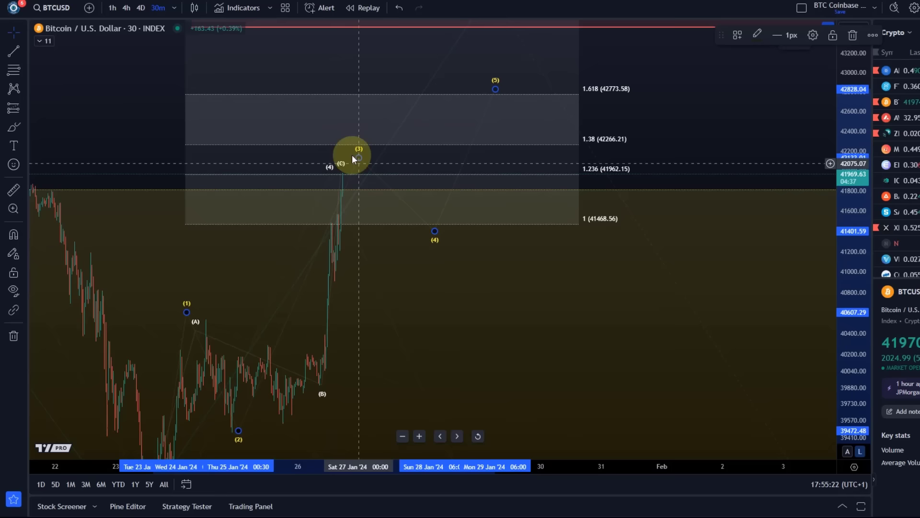
pyautogui.moveTo(357, 156); pyautogui.dragTo(354, 147)
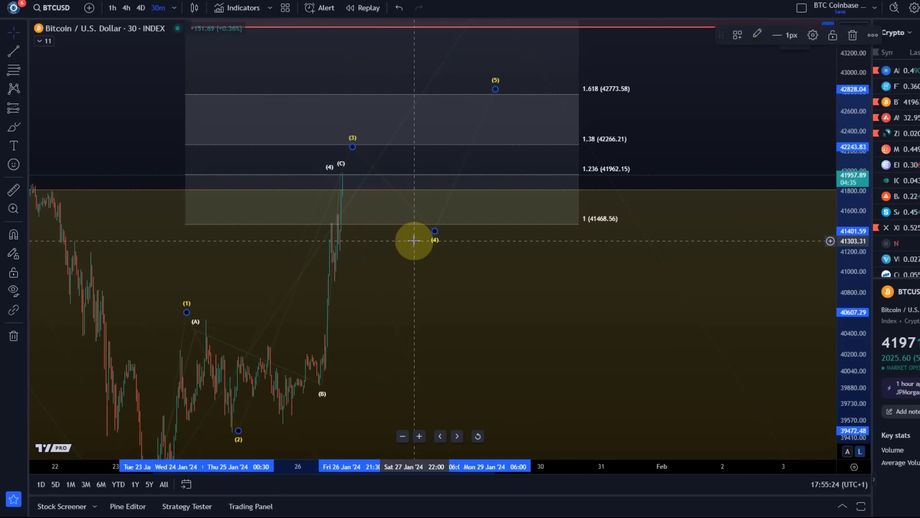
pyautogui.moveTo(435, 232)
pyautogui.mouseDown()
pyautogui.moveTo(487, 216)
pyautogui.moveTo(471, 236)
pyautogui.mouseUp()
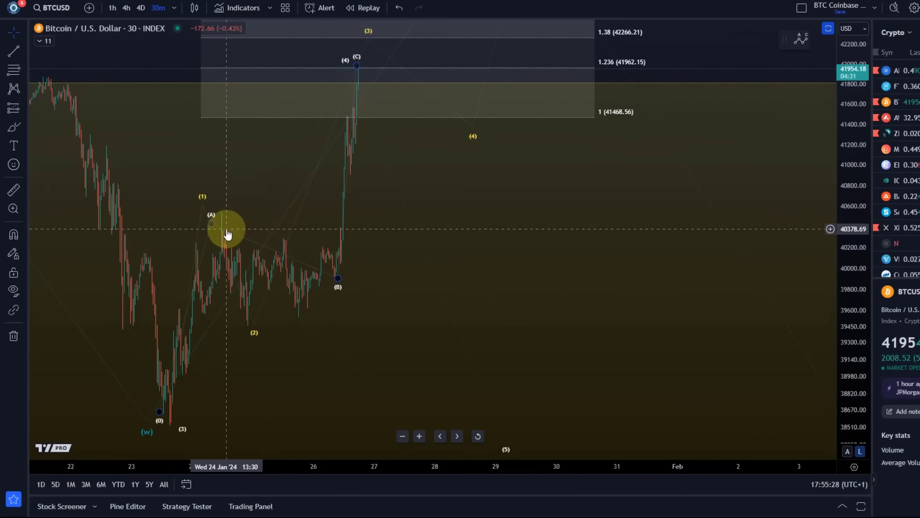
# - Pan the chart to show the wave (2) low and the 2 (43600.71) extension level
pyautogui.moveTo(458, 228); pyautogui.dragTo(496, 290)
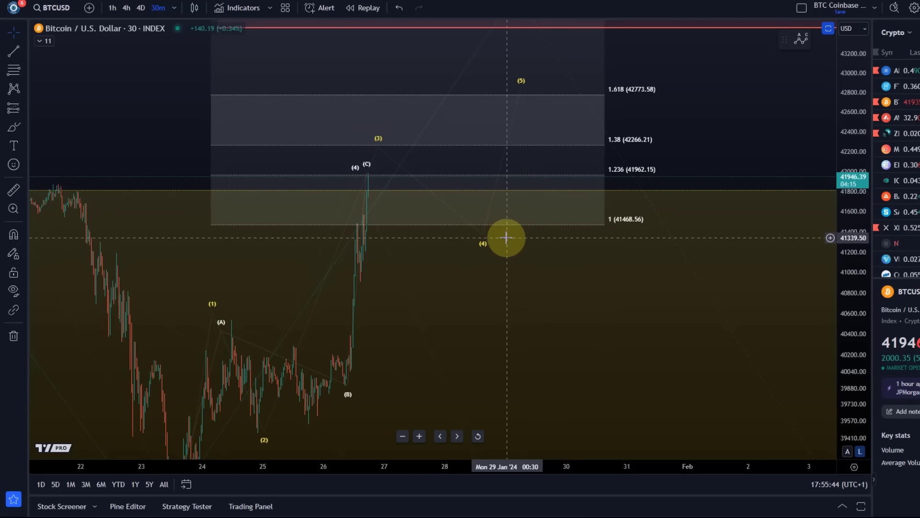
pyautogui.moveTo(499, 339); pyautogui.dragTo(482, 390)
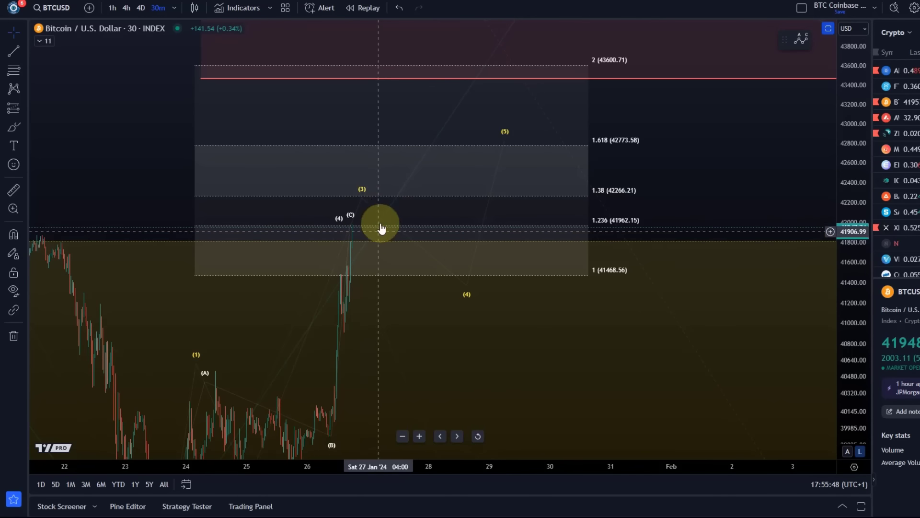
pyautogui.click(464, 288)
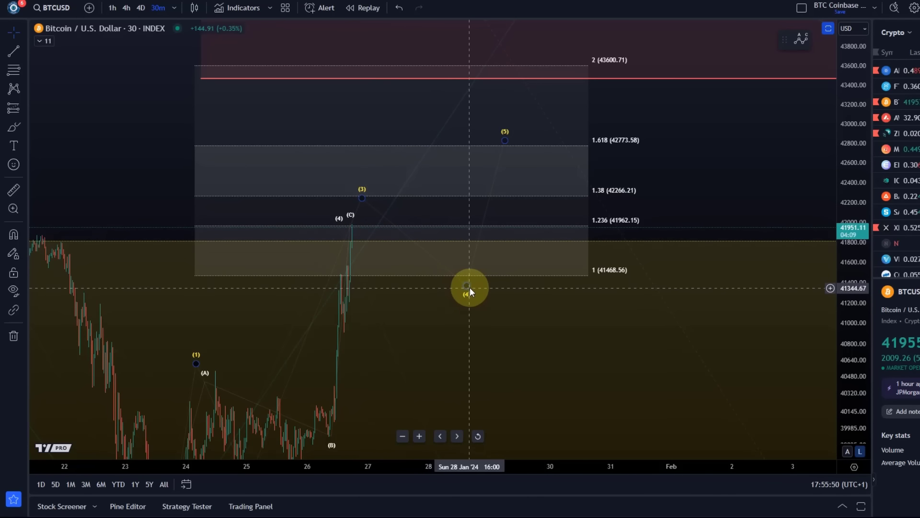
pyautogui.click(353, 235)
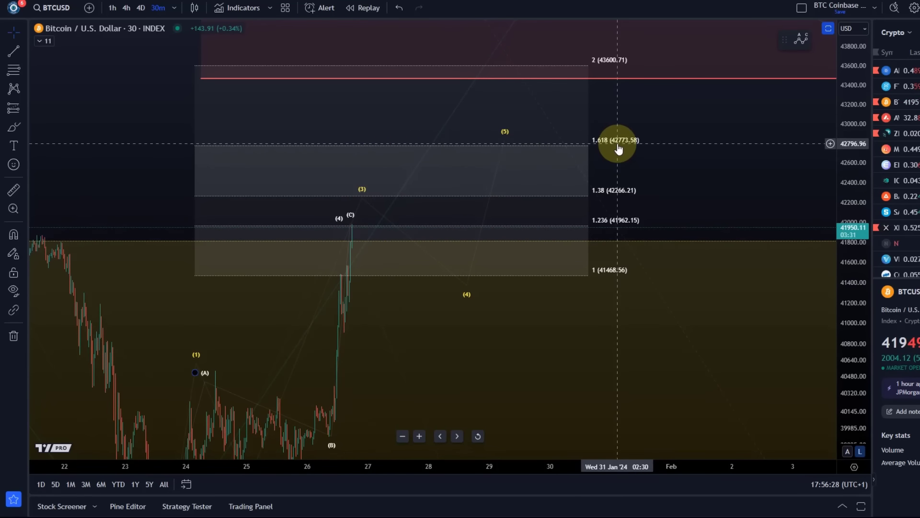
pyautogui.click(362, 196)
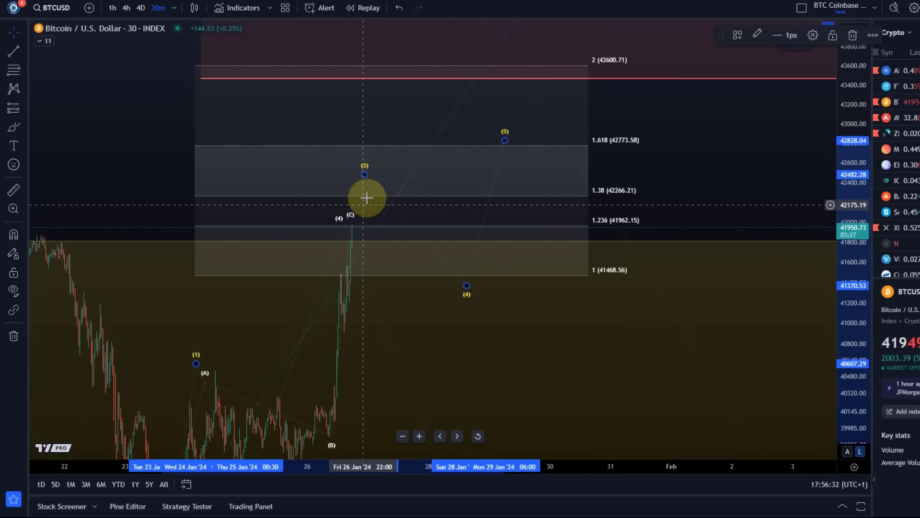
pyautogui.moveTo(450, 256)
pyautogui.mouseDown()
pyautogui.moveTo(395, 230)
pyautogui.moveTo(413, 251)
pyautogui.mouseUp()
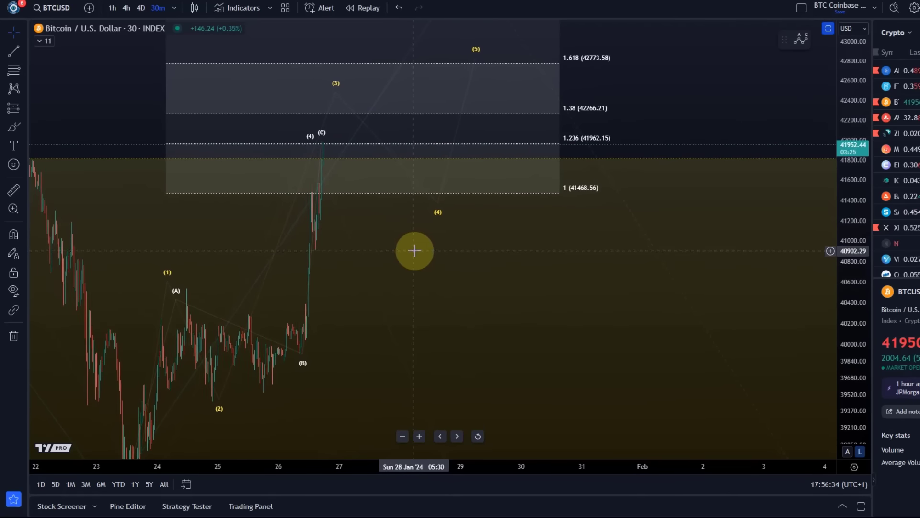
pyautogui.click(430, 215)
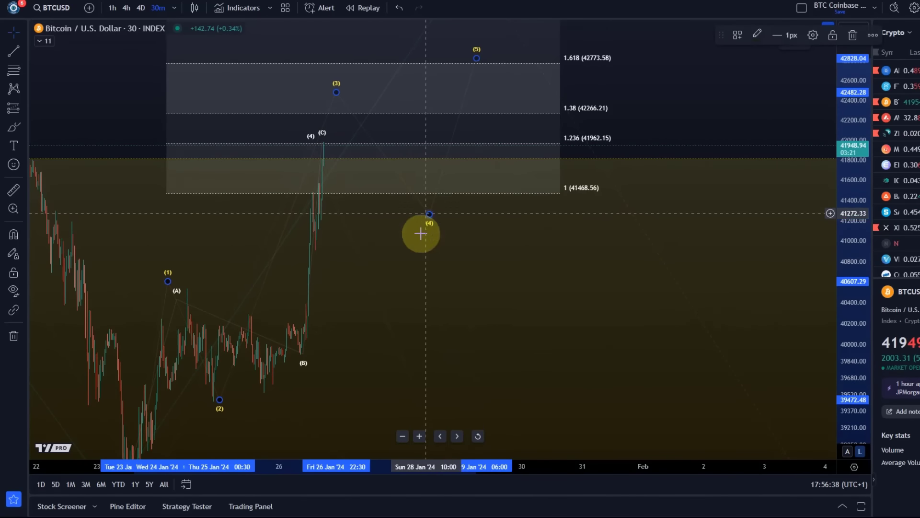
pyautogui.moveTo(407, 279); pyautogui.dragTo(409, 269)
pyautogui.click(13, 70)
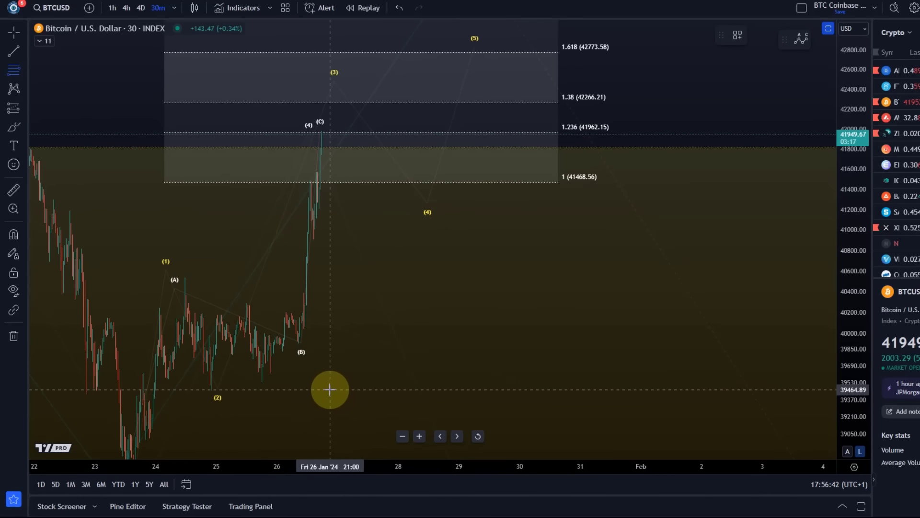
# - Draw a Fib Retracement up from the wave (2) low and apply the orange Wave 4 style
pyautogui.moveTo(330, 390)
pyautogui.mouseDown()
pyautogui.moveTo(382, 318)
pyautogui.moveTo(429, 195)
pyautogui.moveTo(446, 136)
pyautogui.moveTo(435, 132)
pyautogui.mouseUp()
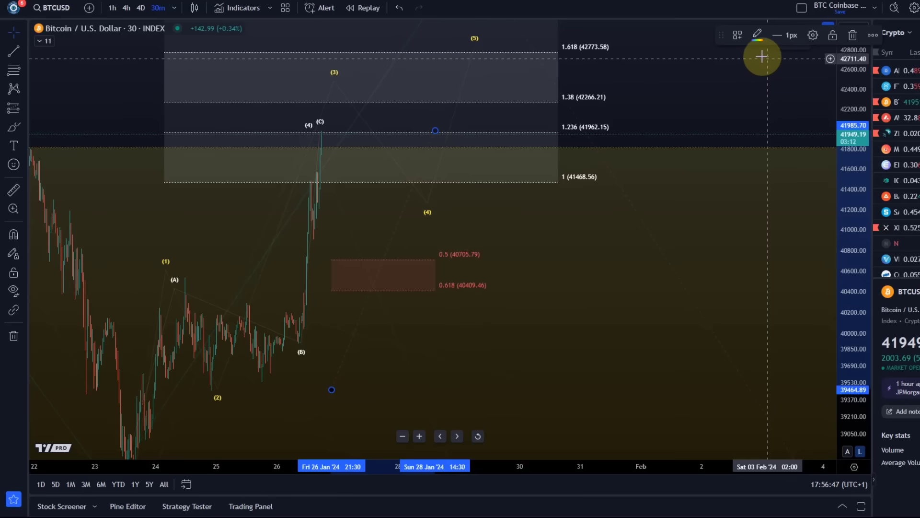
pyautogui.click(737, 35)
pyautogui.click(762, 250)
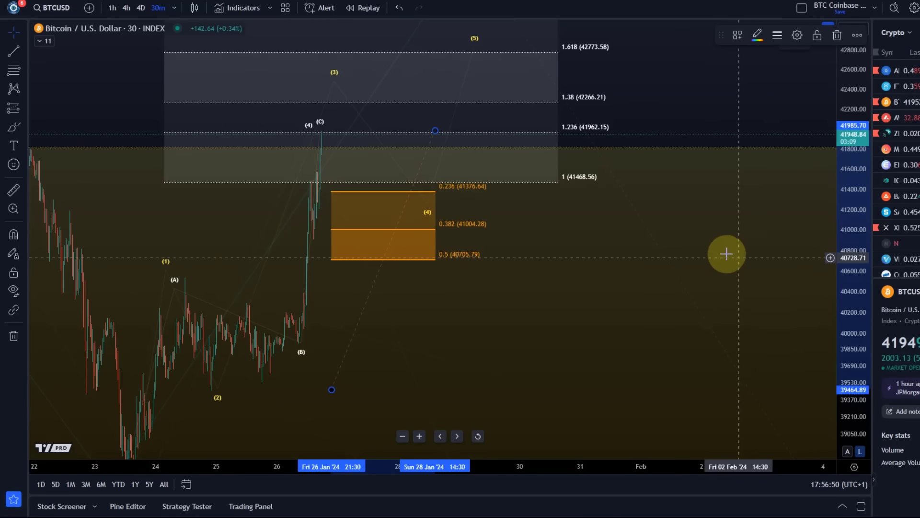
# - Make the retracement's background fill fainter and set its trend line opacity to 0%
pyautogui.click(777, 36)
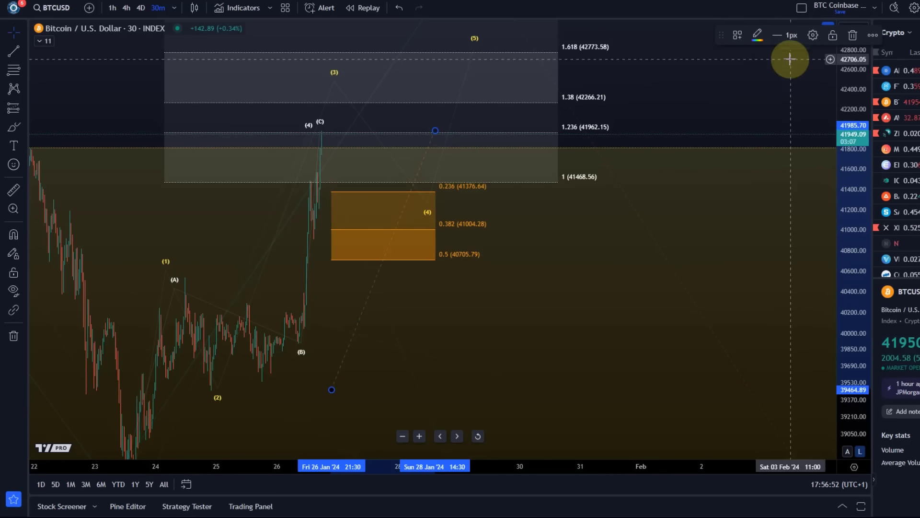
pyautogui.click(797, 36)
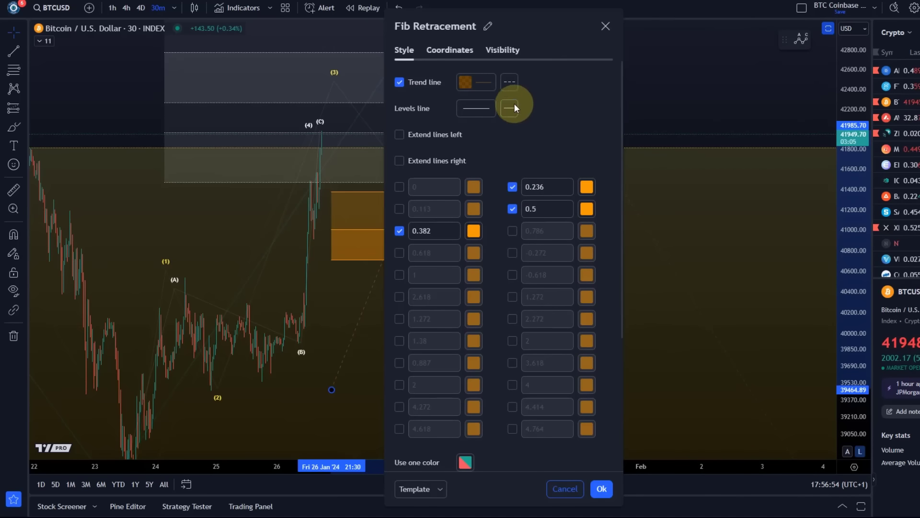
pyautogui.click(521, 160)
pyautogui.scroll(-4, 502, 344)
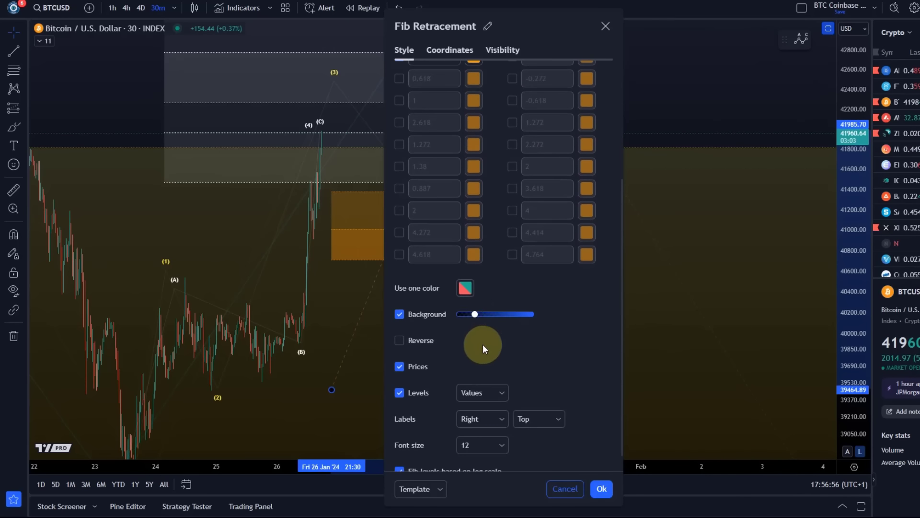
pyautogui.moveTo(466, 314); pyautogui.dragTo(465, 318)
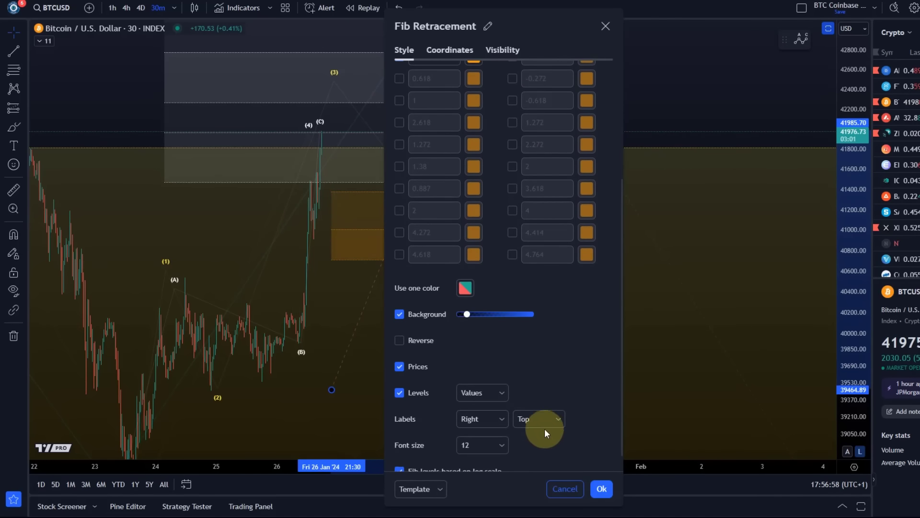
pyautogui.scroll(4, 522, 250)
pyautogui.click(485, 85)
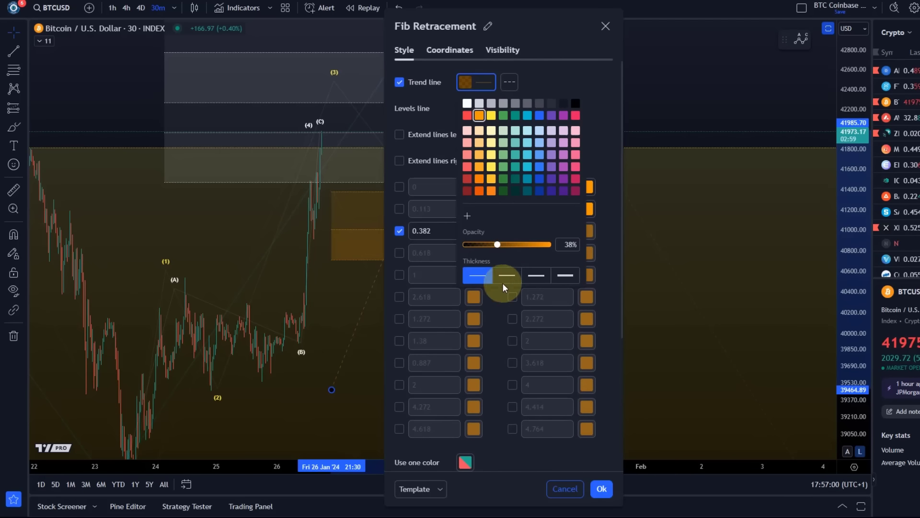
pyautogui.moveTo(479, 239); pyautogui.dragTo(462, 248)
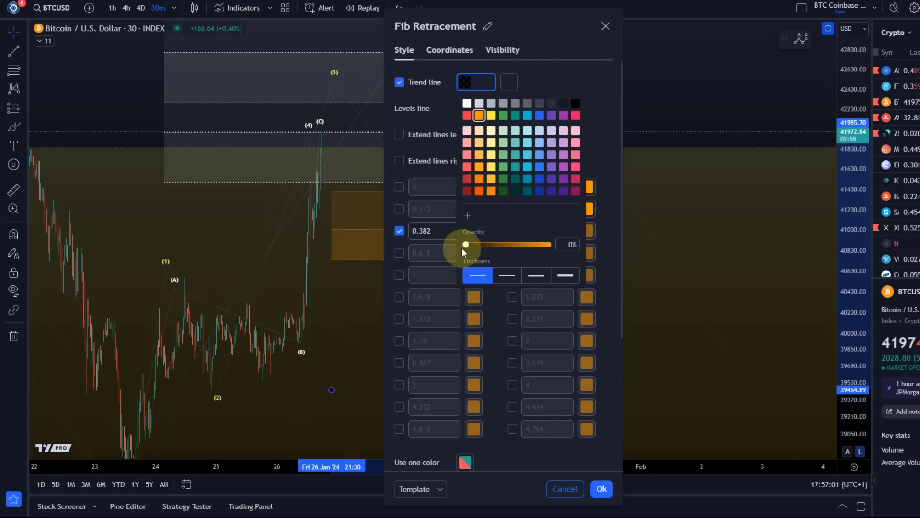
pyautogui.click(602, 488)
pyautogui.moveTo(590, 329); pyautogui.dragTo(656, 333)
# - Drop wave (4) into the orange box at about 41184.66 and nudge the box a bar later
pyautogui.click(507, 301)
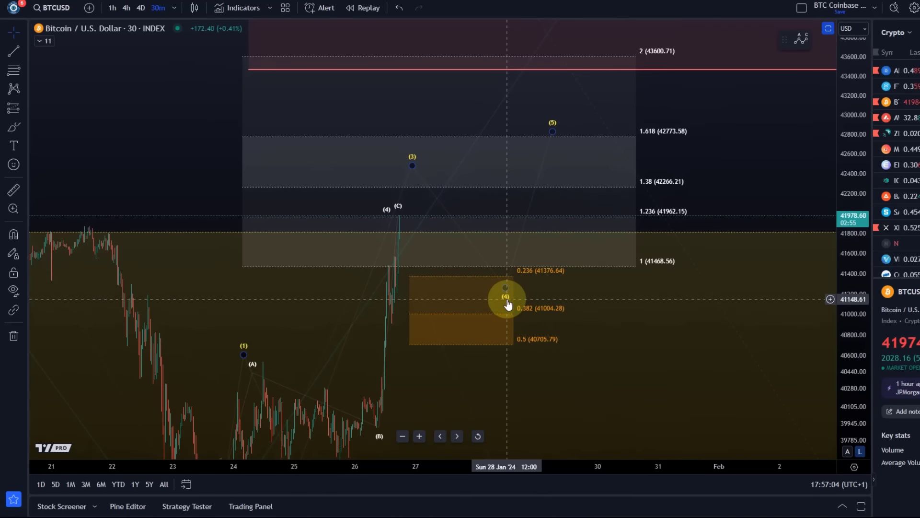
pyautogui.moveTo(507, 303)
pyautogui.mouseDown()
pyautogui.moveTo(470, 308)
pyautogui.moveTo(485, 302)
pyautogui.mouseUp()
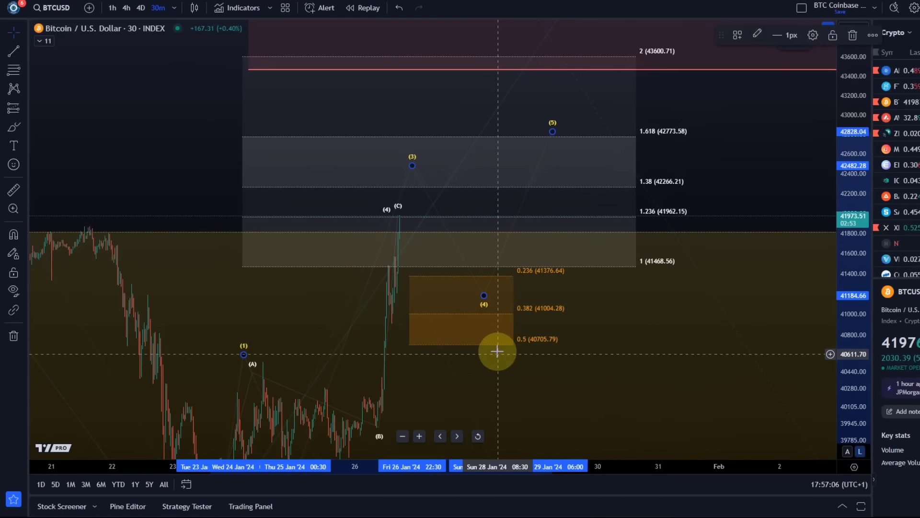
pyautogui.click(517, 341)
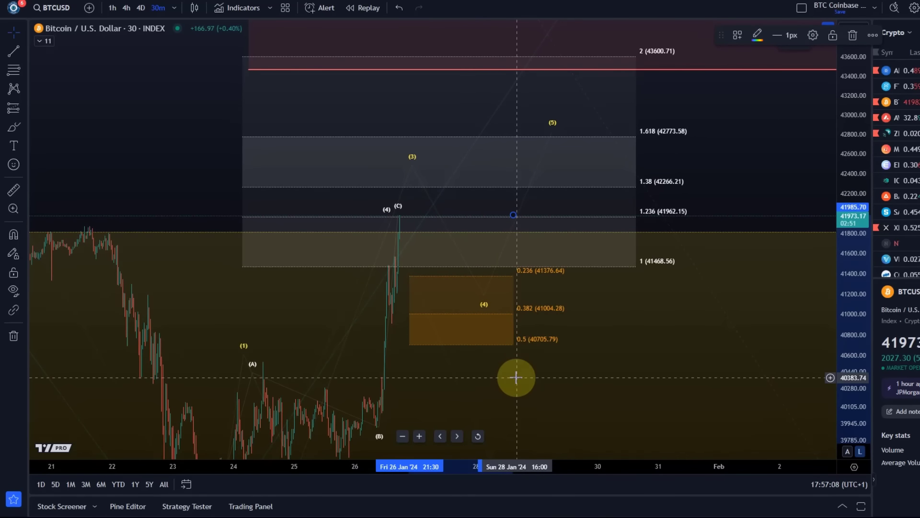
pyautogui.press('Right')
pyautogui.press('Right')
pyautogui.press('Right')
pyautogui.press('Right')
pyautogui.press('Right')
pyautogui.press('Right')
pyautogui.press('Right')
pyautogui.press('Right')
pyautogui.press('Right')
pyautogui.press('Right')
pyautogui.press('Right')
pyautogui.press('Right')
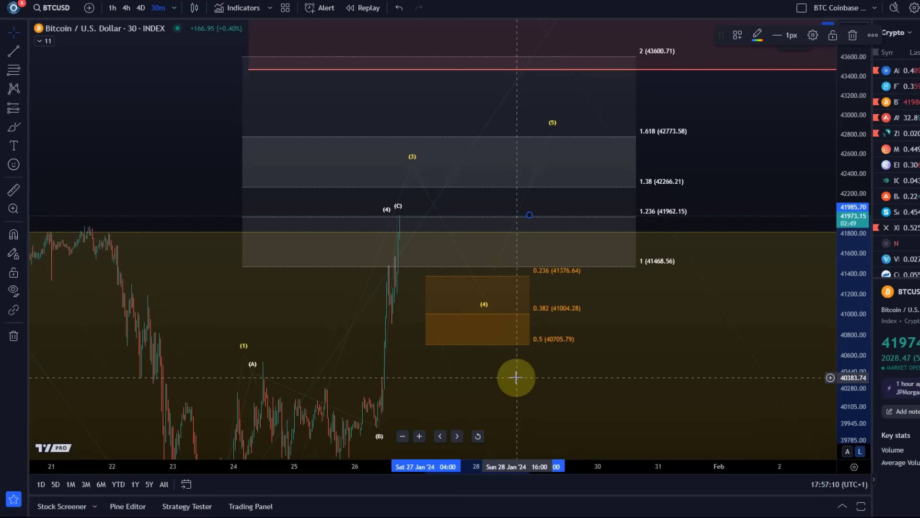
# - Adjust the retracement's top anchor near the 1.38/1.618 levels and move the wave (3) point one bar earlier
pyautogui.moveTo(530, 214); pyautogui.dragTo(527, 187)
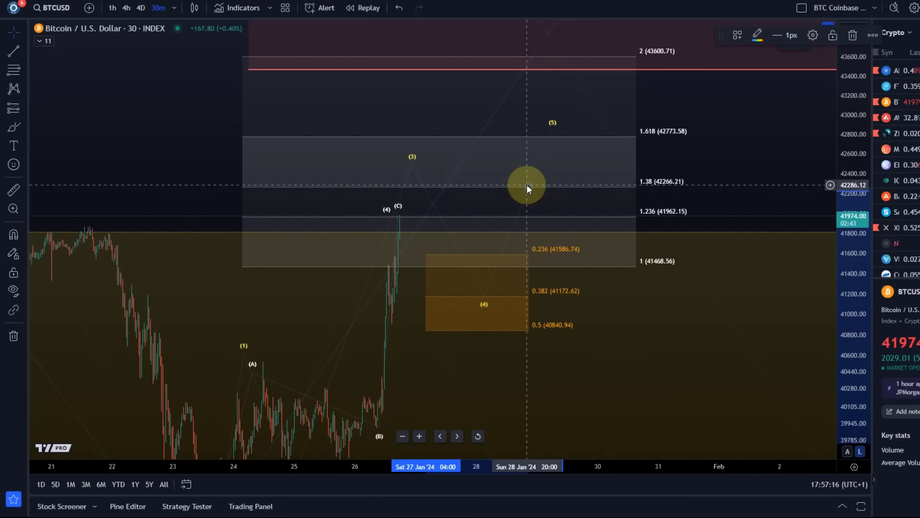
pyautogui.moveTo(527, 185)
pyautogui.mouseDown()
pyautogui.moveTo(529, 136)
pyautogui.moveTo(534, 215)
pyautogui.mouseUp()
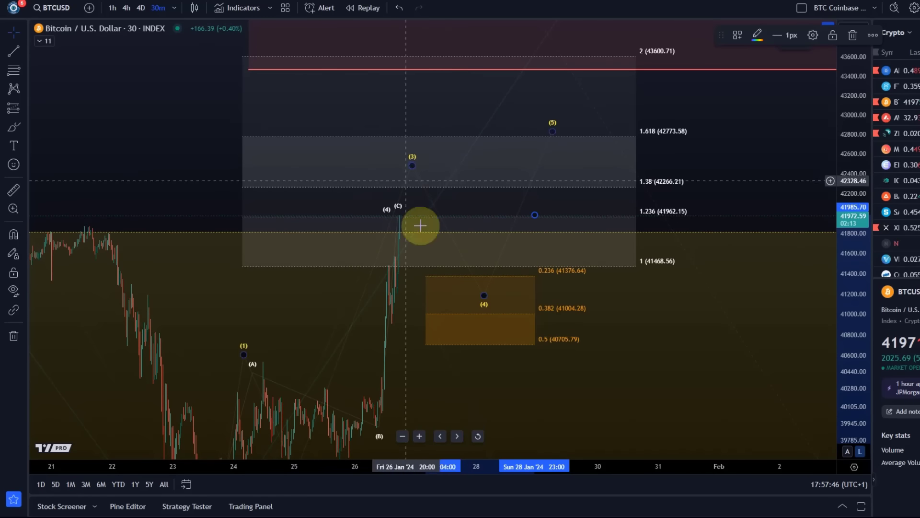
pyautogui.moveTo(410, 165); pyautogui.dragTo(402, 163)
pyautogui.moveTo(858, 172)
pyautogui.mouseDown()
pyautogui.moveTo(867, 339)
pyautogui.moveTo(870, 163)
pyautogui.mouseUp()
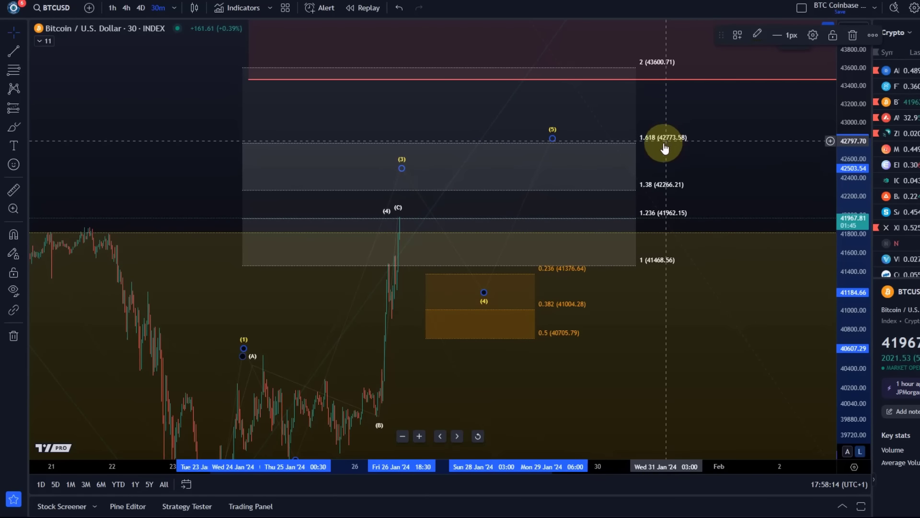
# - Zoom out and compress the price scale to reveal waves (a), (b) and (w) back to early January
pyautogui.scroll(-2, 674, 164)
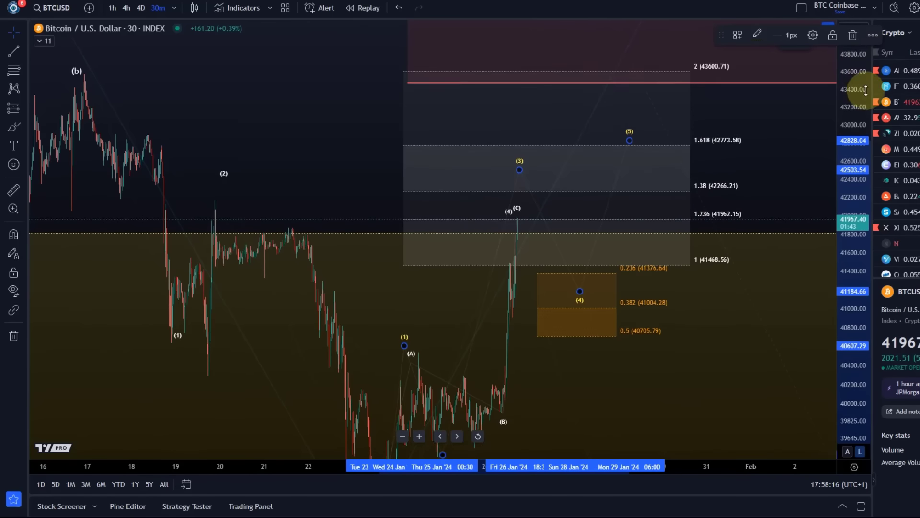
pyautogui.moveTo(865, 90); pyautogui.dragTo(866, 144)
pyautogui.moveTo(714, 329); pyautogui.dragTo(581, 306)
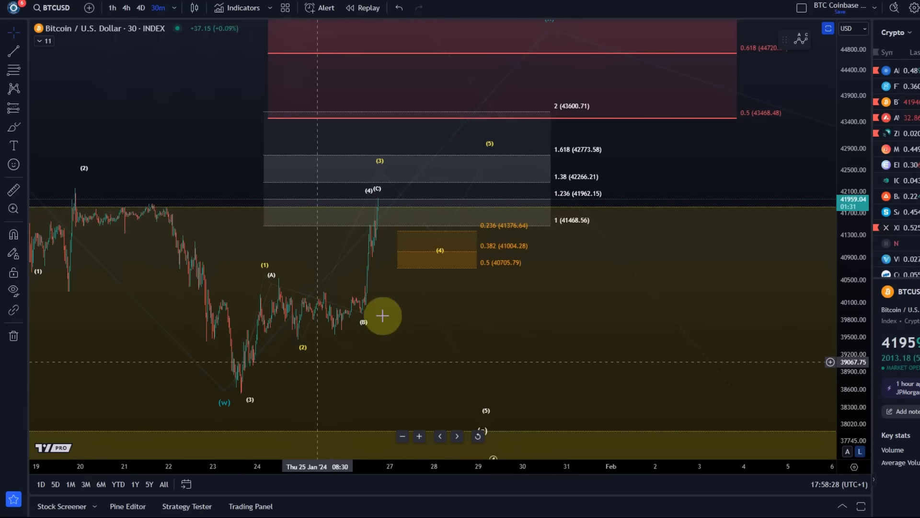
pyautogui.scroll(-4, 533, 258)
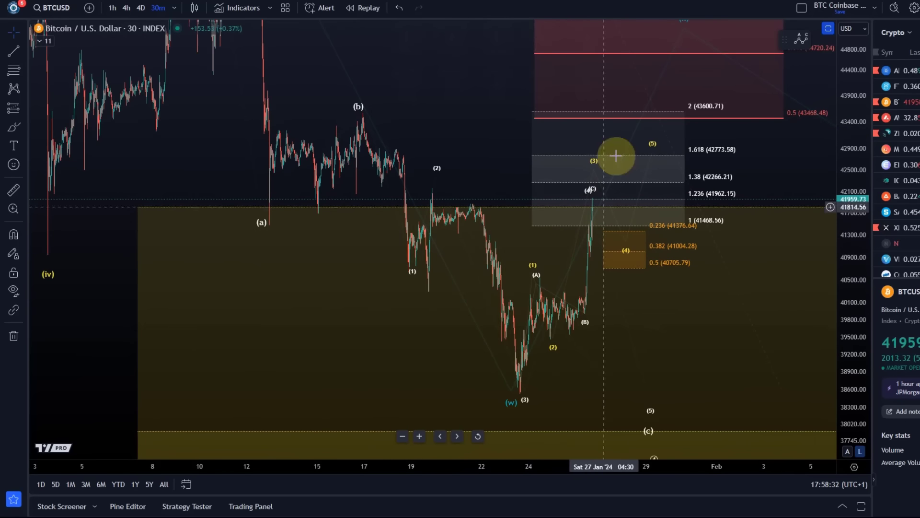
pyautogui.scroll(1, 635, 193)
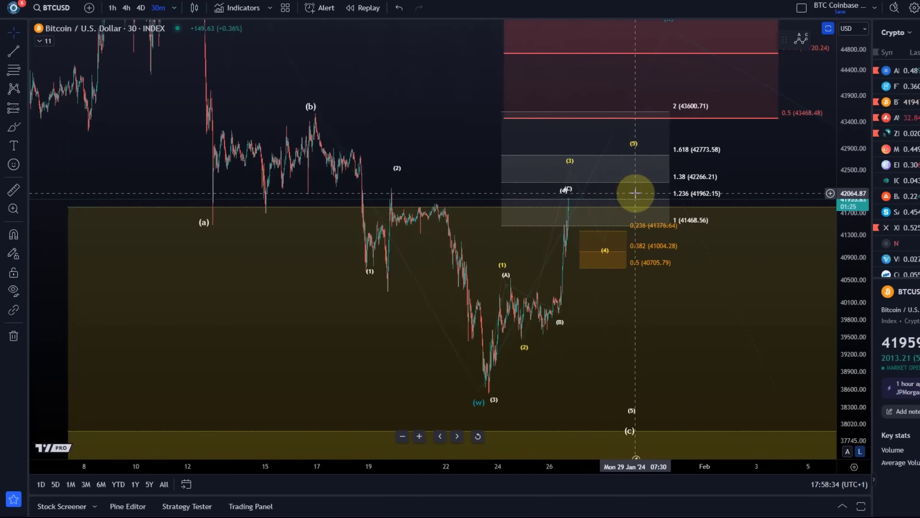
pyautogui.scroll(1, 635, 193)
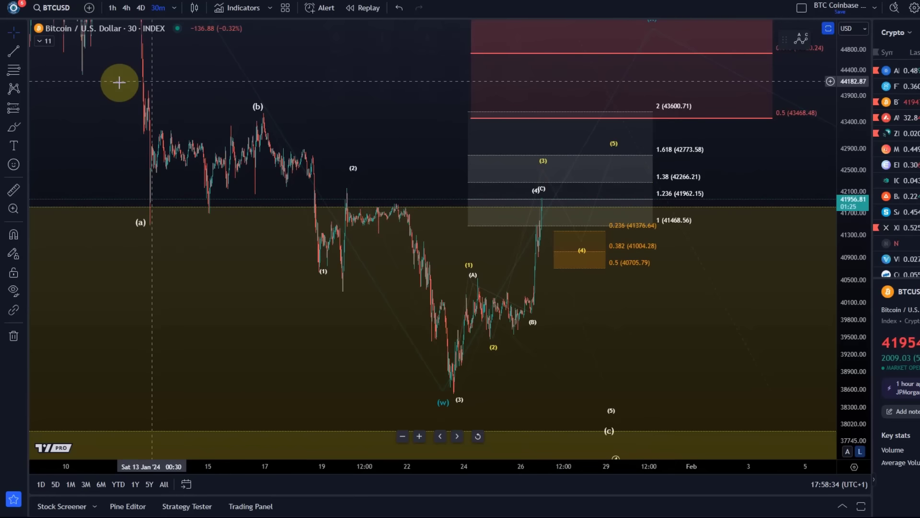
# - Brush red strokes tracing the path through wave (4), a line near 1.38, and a rise past (5)
pyautogui.click(13, 127)
pyautogui.moveTo(308, 192)
pyautogui.mouseDown()
pyautogui.moveTo(327, 255)
pyautogui.moveTo(362, 195)
pyautogui.moveTo(448, 343)
pyautogui.moveTo(499, 324)
pyautogui.moveTo(537, 189)
pyautogui.moveTo(590, 243)
pyautogui.moveTo(615, 171)
pyautogui.mouseUp()
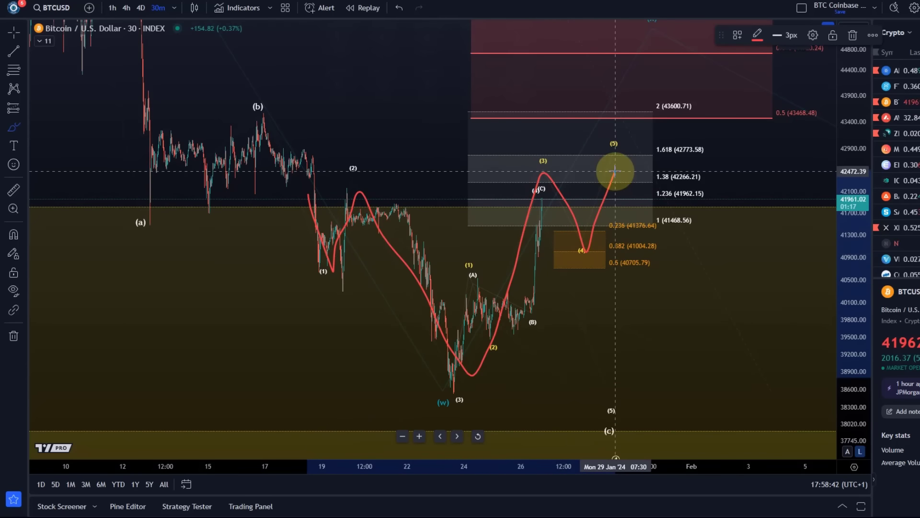
pyautogui.moveTo(303, 173)
pyautogui.mouseDown()
pyautogui.moveTo(547, 180)
pyautogui.moveTo(785, 172)
pyautogui.mouseUp()
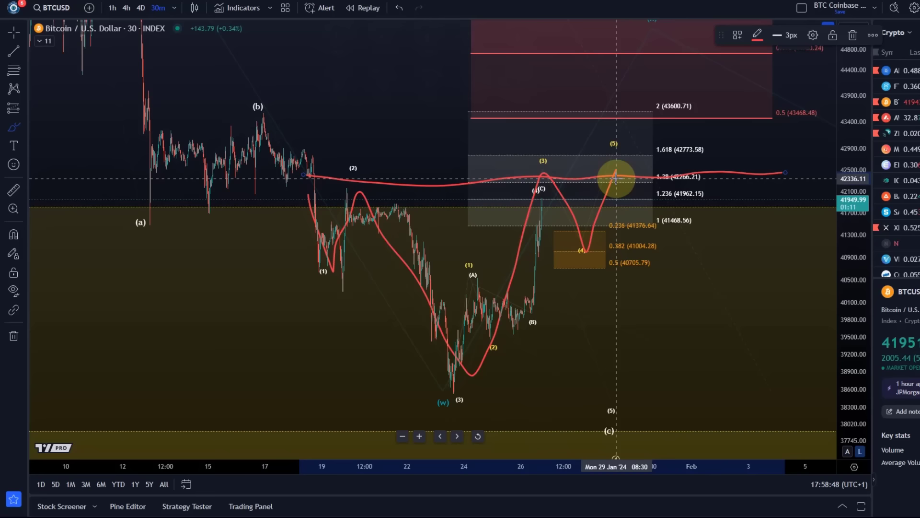
pyautogui.moveTo(611, 181); pyautogui.dragTo(638, 98)
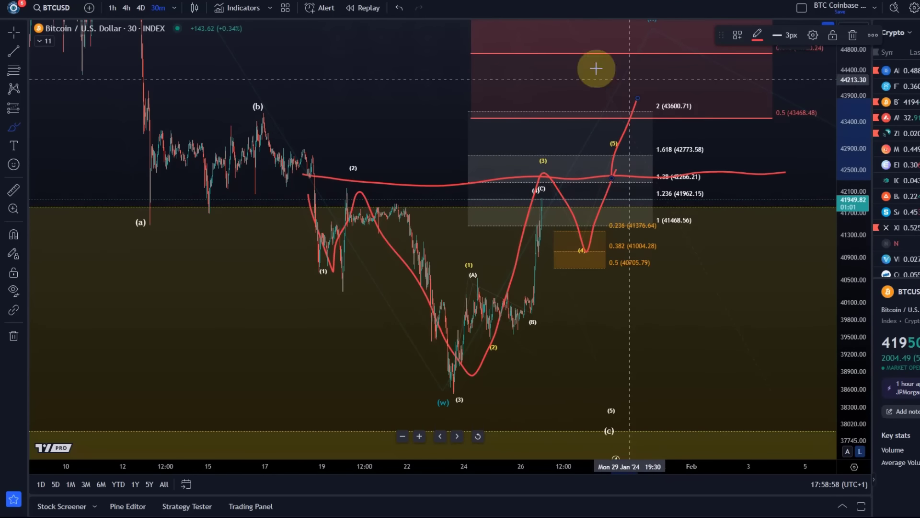
# - Undo the three red brush strokes one after another
pyautogui.click(396, 13)
pyautogui.click(396, 12)
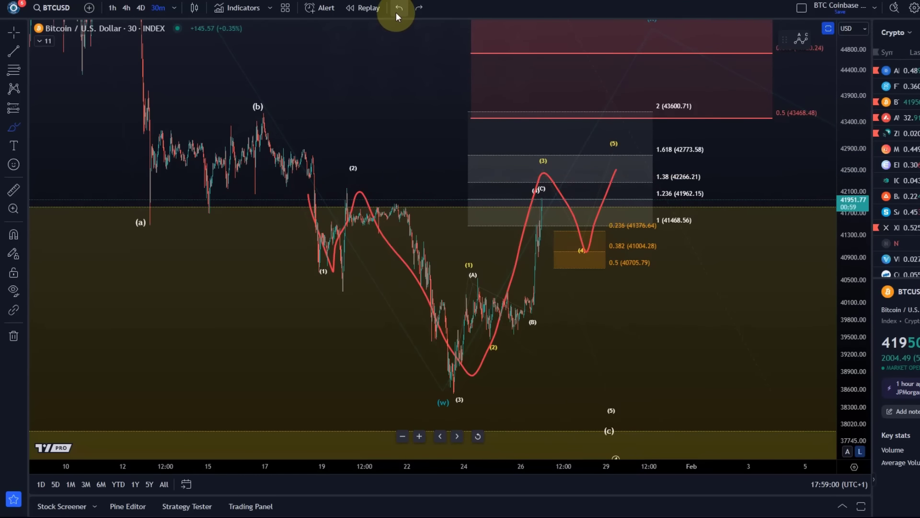
pyautogui.click(396, 13)
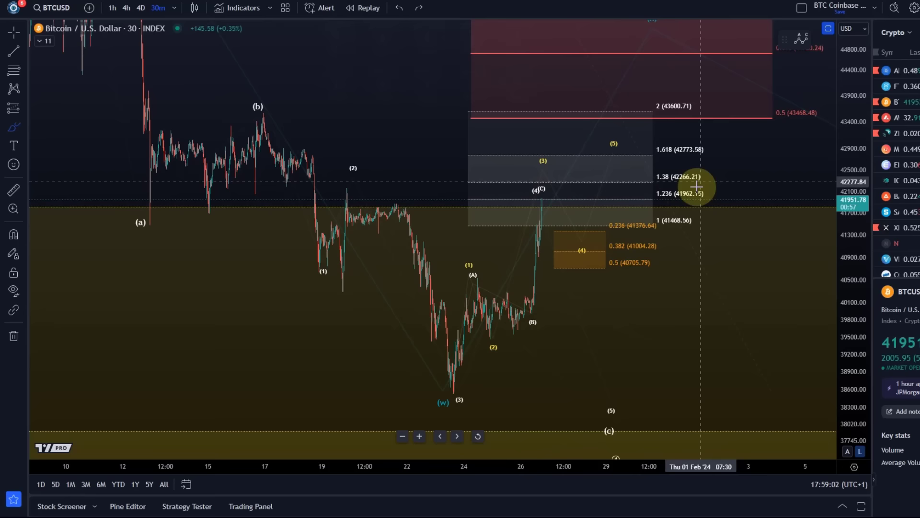